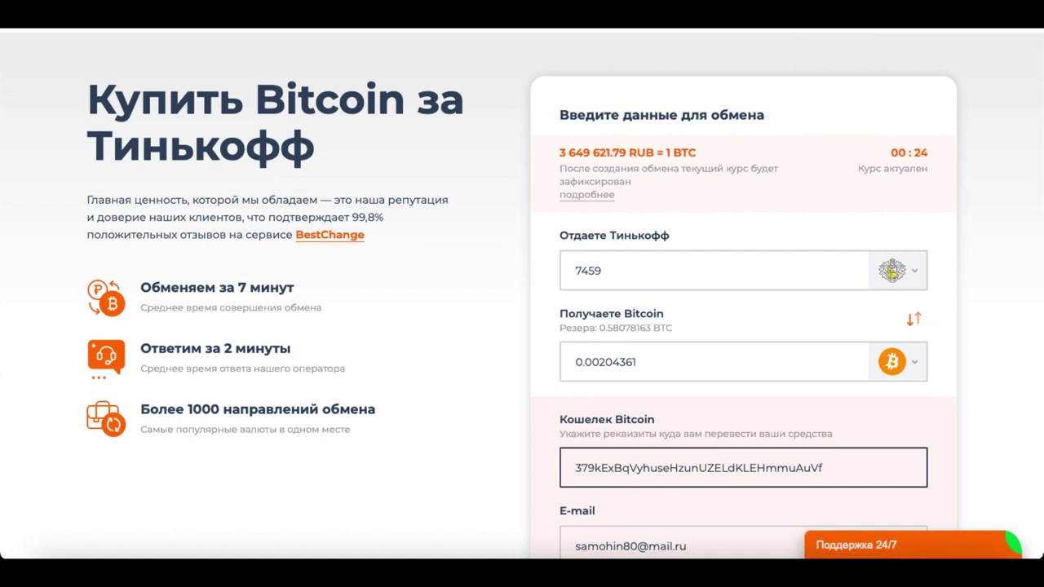
Open the dollar-to-ruble search in a new tab and convert 100 USD to rubles.
key(ctrl+t)
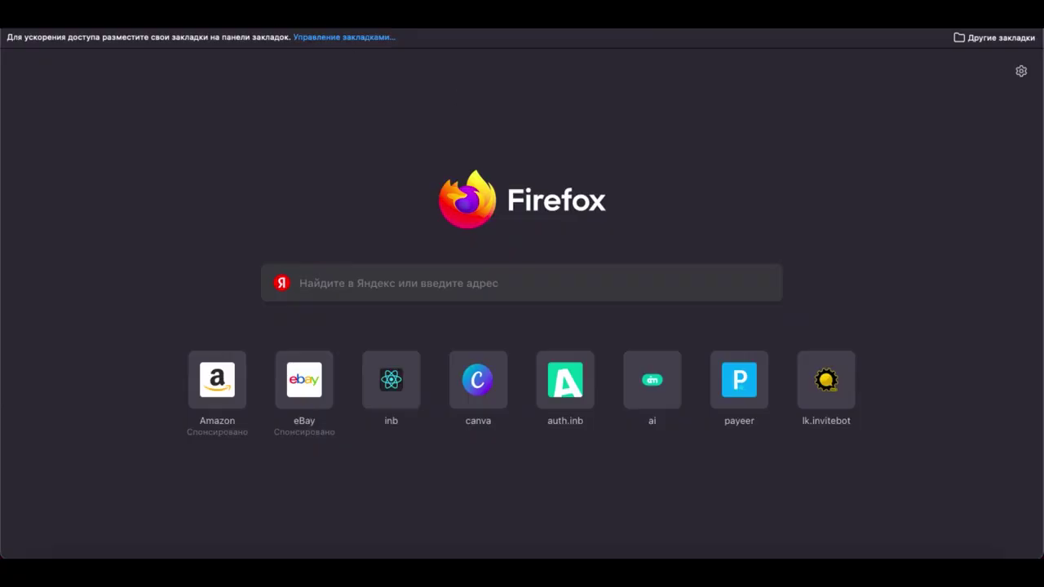
text(re)
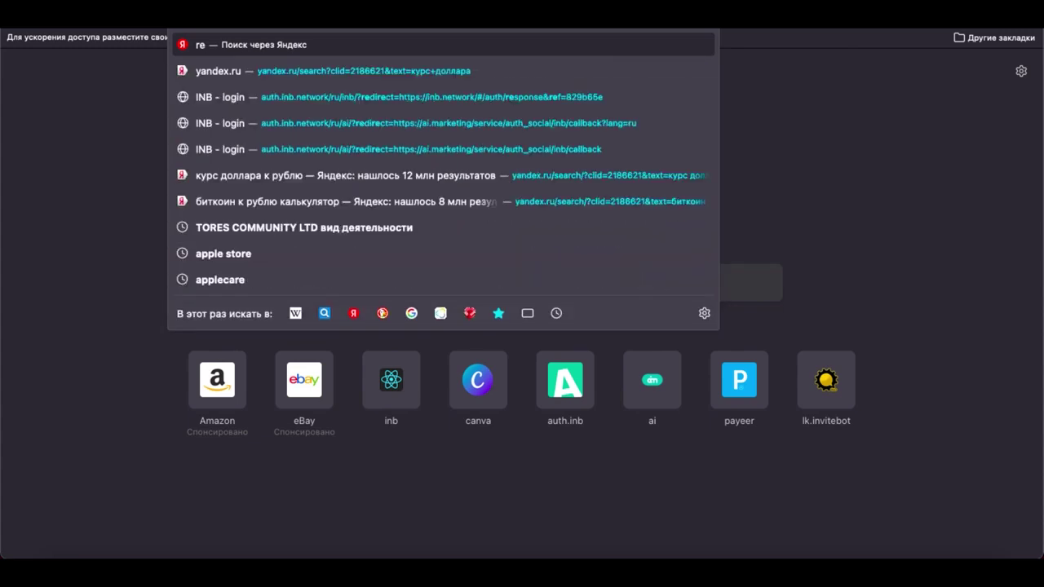
click(230, 173)
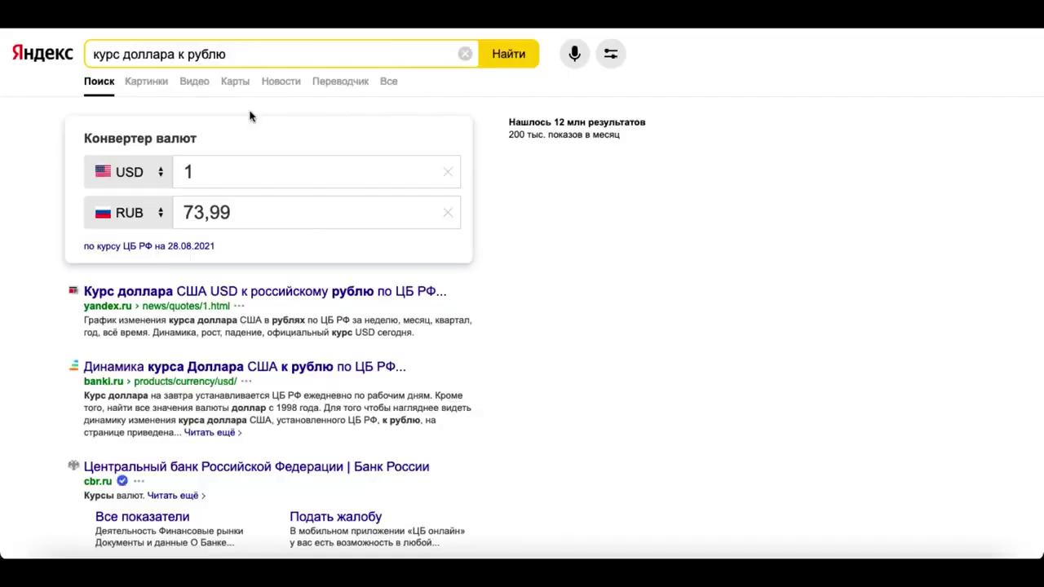
click(190, 172)
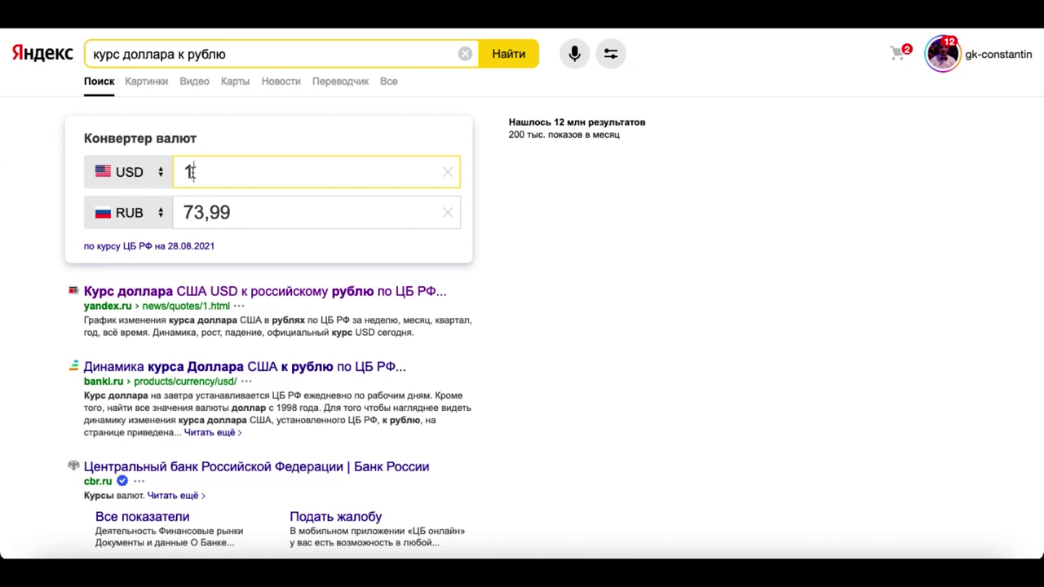
text(000)
key(BackSpace)
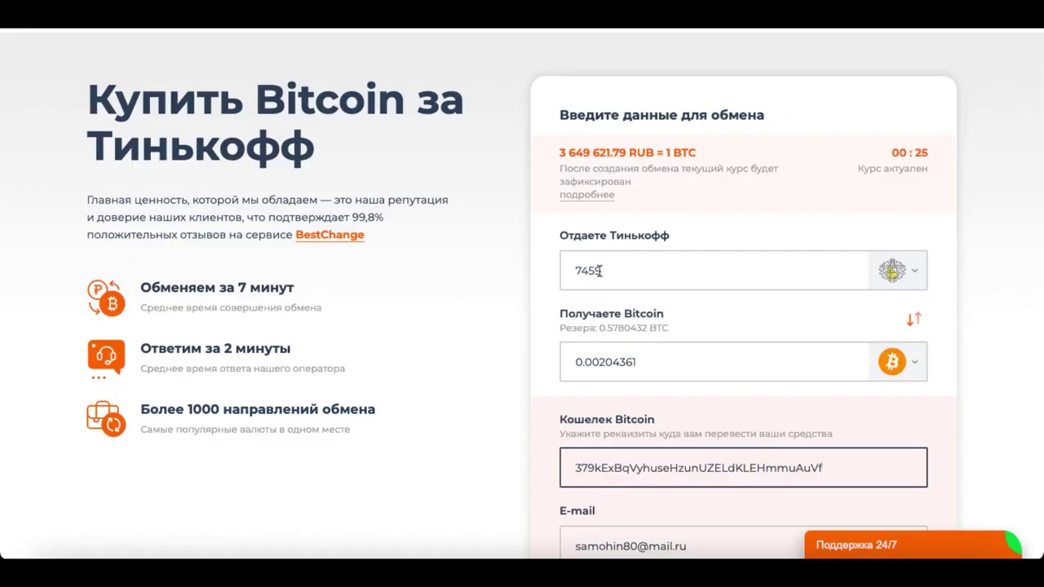
Return to the Tinkoff-to-Bitcoin exchange form, review it, proceed to payment and confirm the deal details.
scroll(611, 272, down, 2)
scroll(618, 274, up, 2)
scroll(619, 274, down, 3)
scroll(619, 274, up, 1)
scroll(584, 298, down, 1)
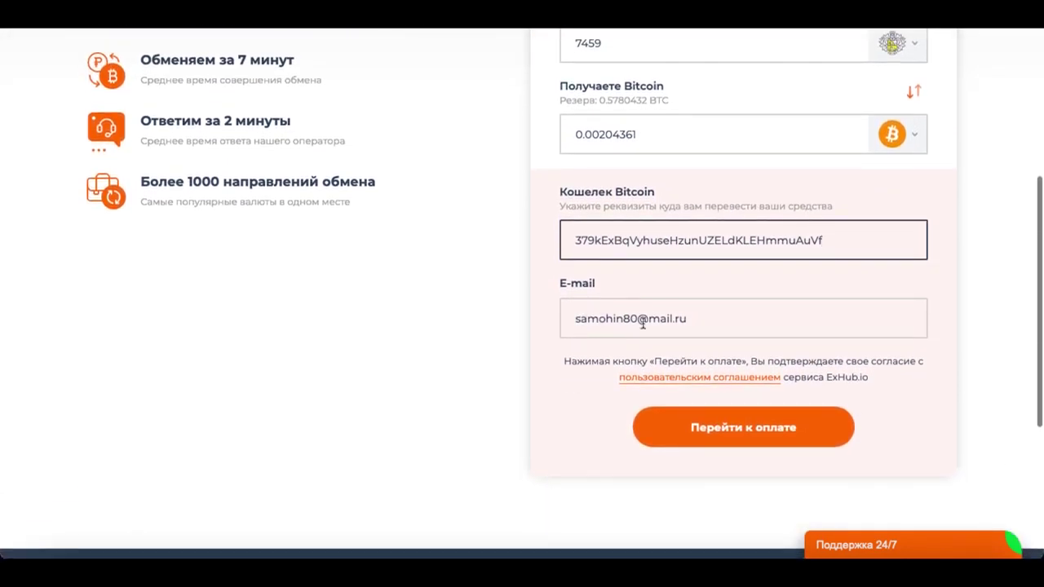
scroll(680, 329, up, 2)
scroll(682, 334, down, 2)
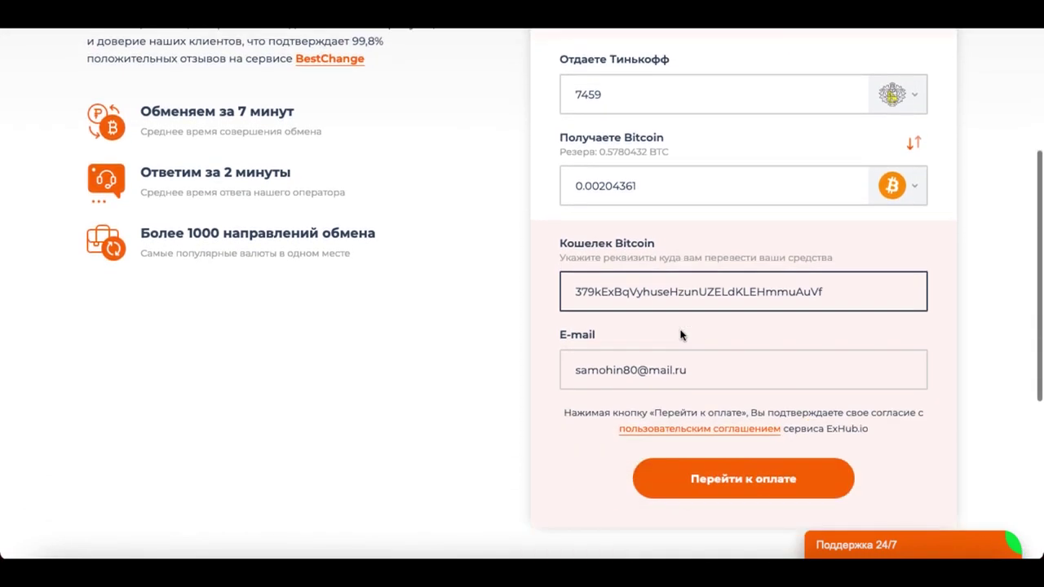
scroll(681, 335, down, 1)
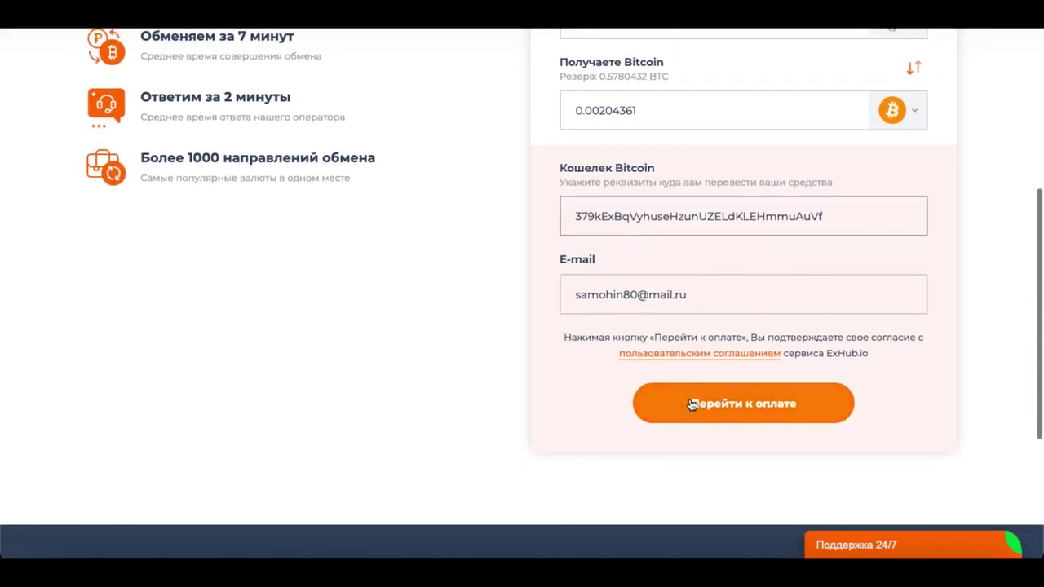
click(691, 404)
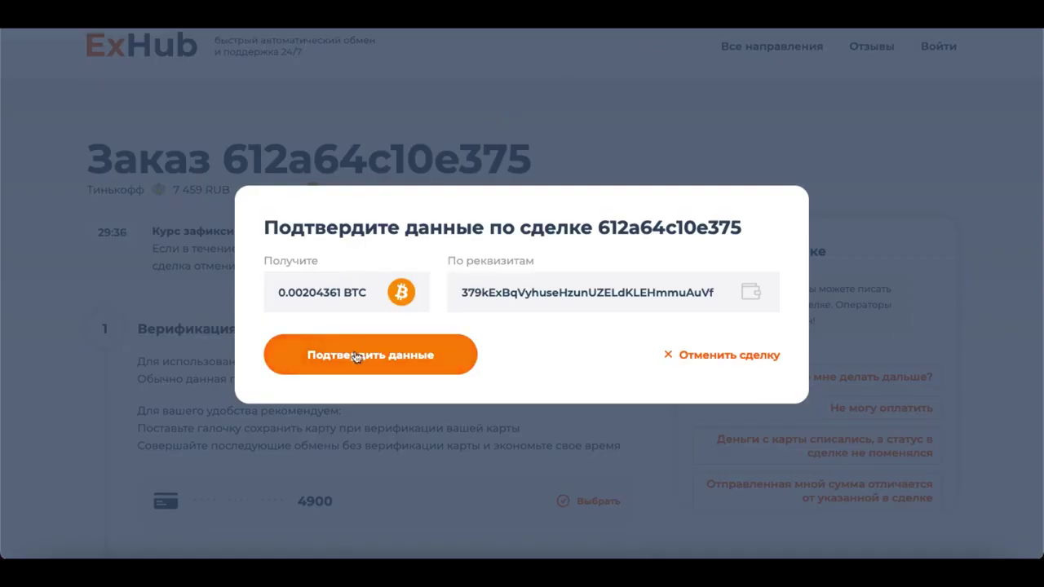
click(357, 356)
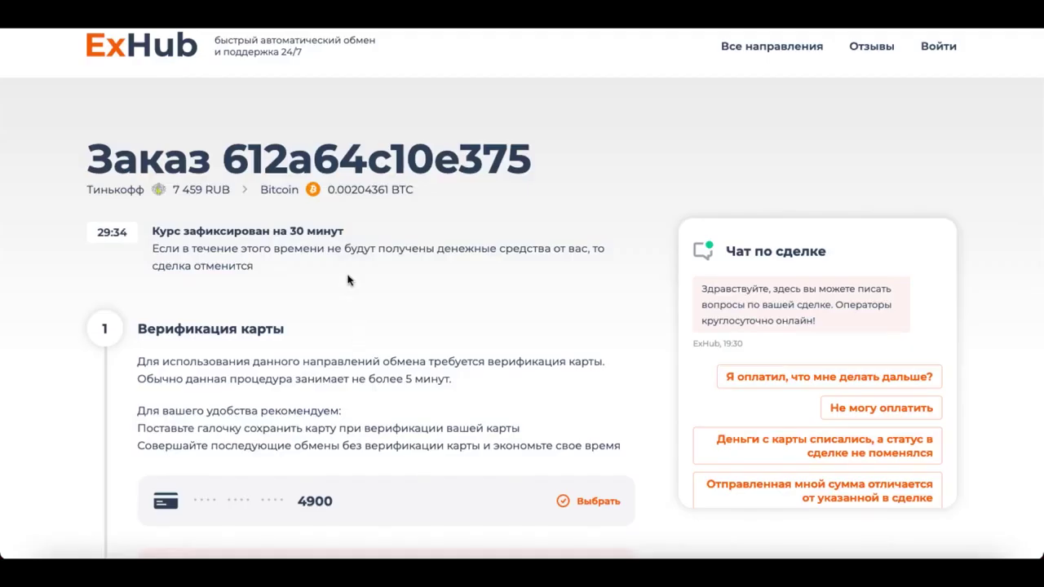
Examine the order's amounts, the fixed-rate time limit and the card verification instructions.
scroll(347, 279, down, 1)
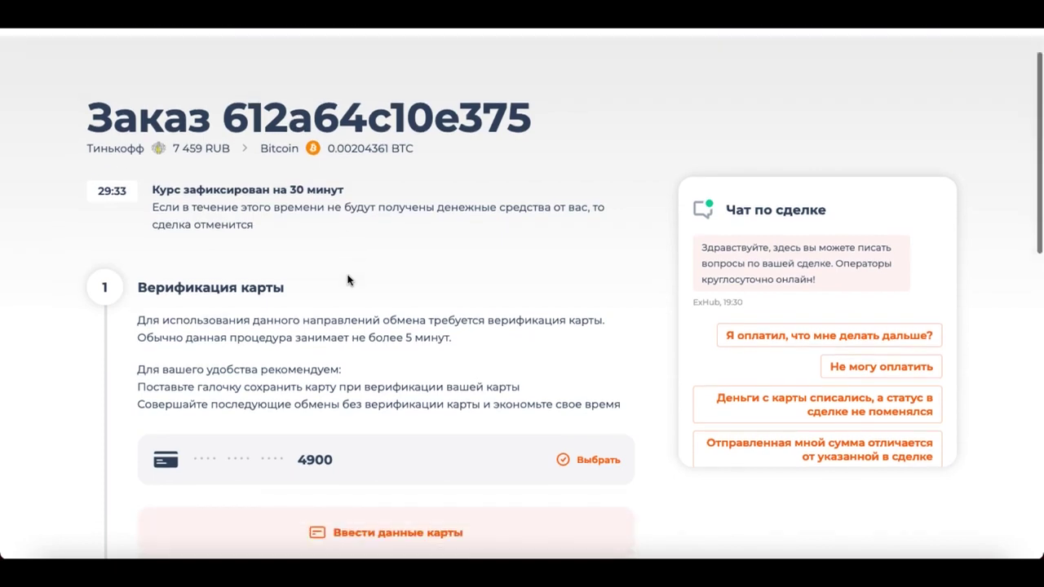
scroll(347, 280, down, 1)
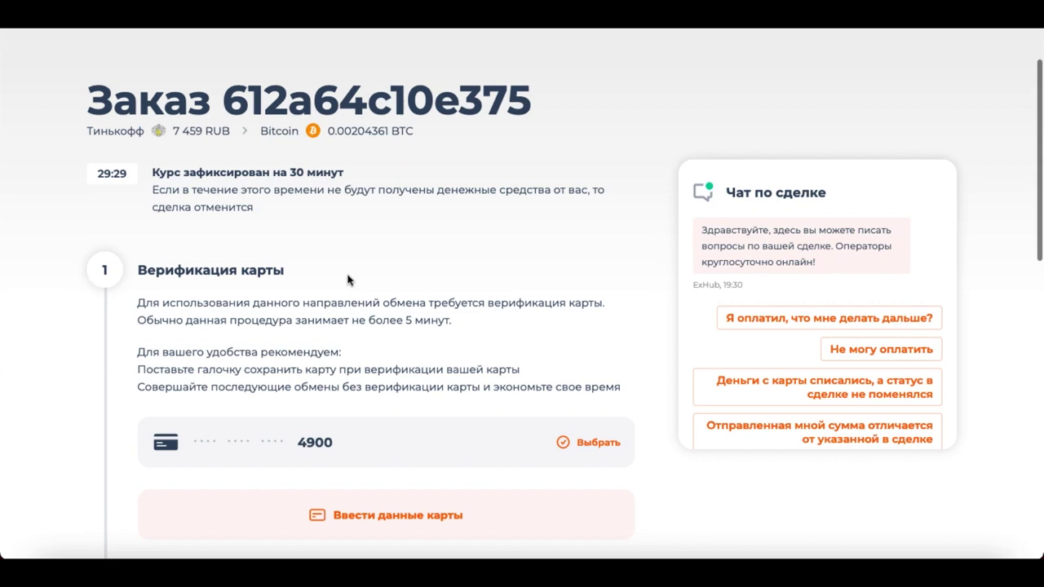
scroll(347, 280, down, 1)
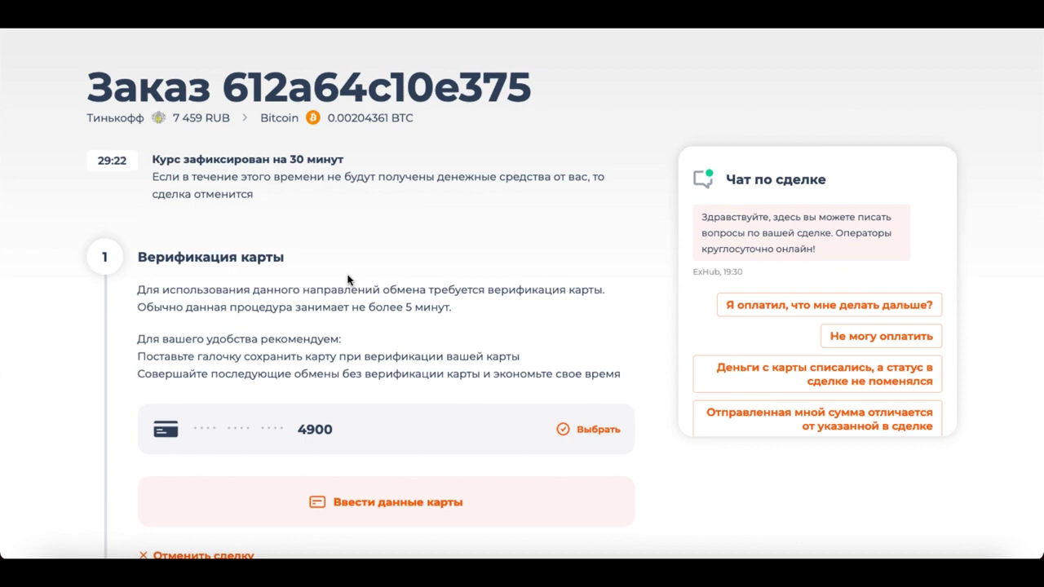
scroll(347, 280, up, 1)
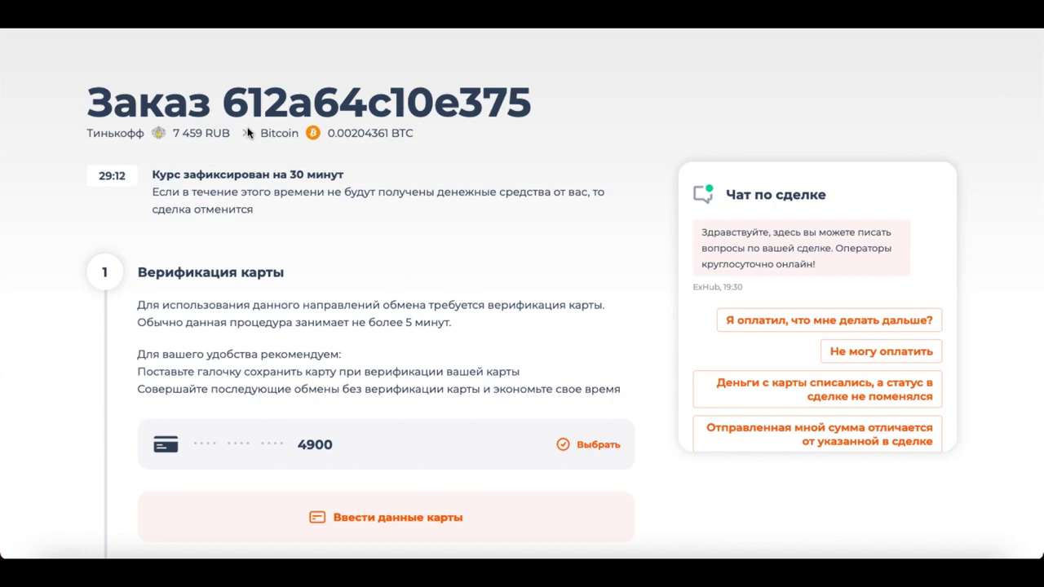
scroll(263, 249, down, 1)
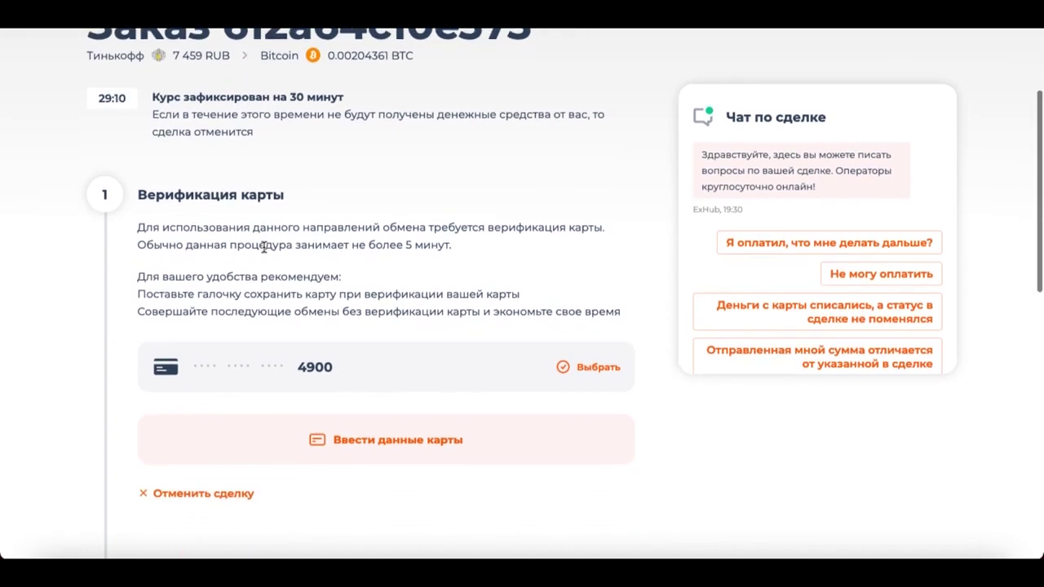
scroll(263, 248, up, 2)
scroll(264, 251, down, 1)
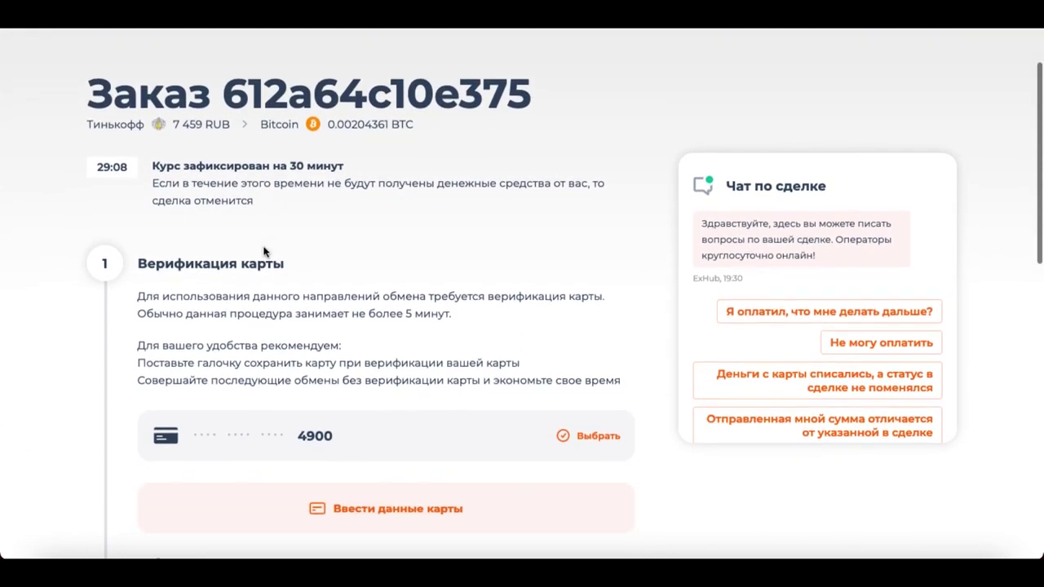
scroll(263, 251, down, 2)
scroll(263, 251, down, 1)
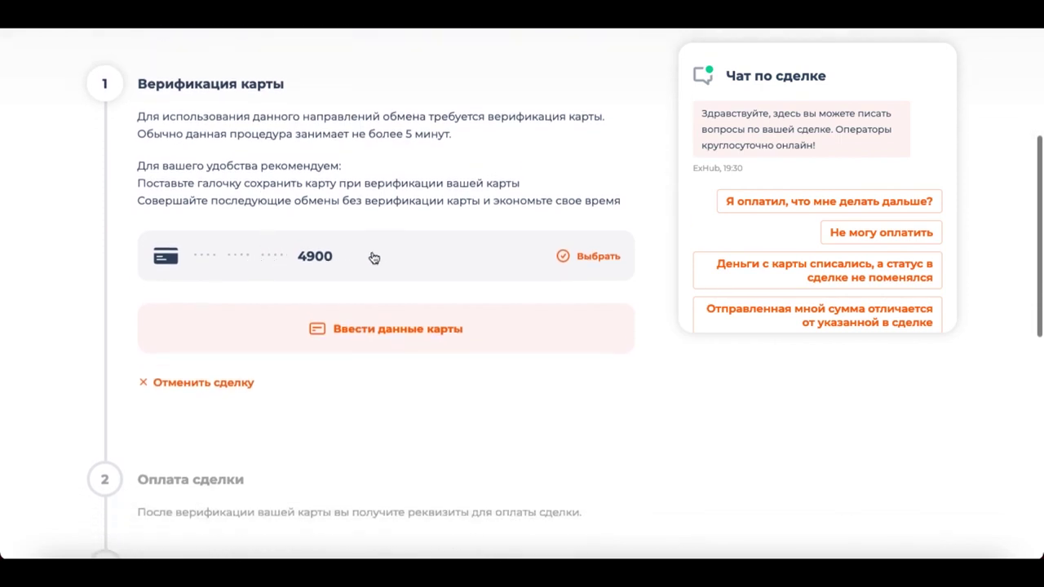
Read through the order's payment, payment processing and Bitcoin transfer stages.
scroll(361, 241, down, 3)
scroll(362, 241, up, 2)
scroll(362, 242, down, 1)
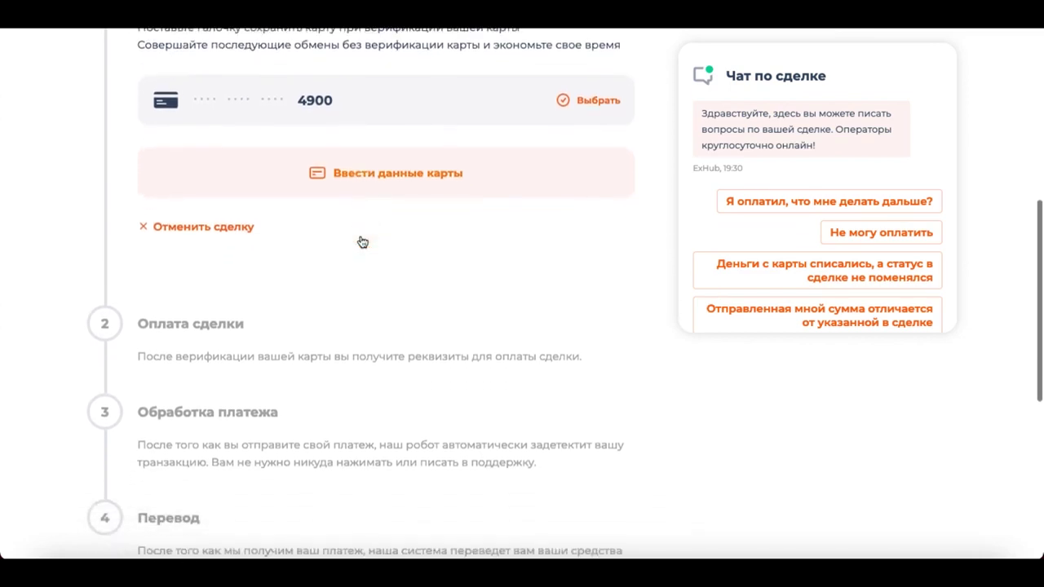
scroll(362, 242, down, 2)
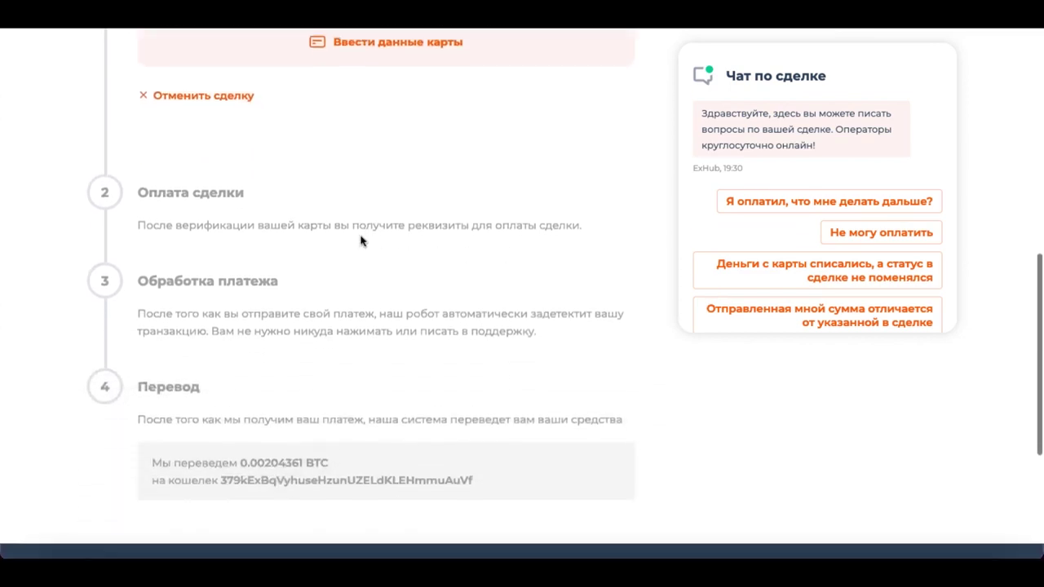
scroll(361, 241, down, 1)
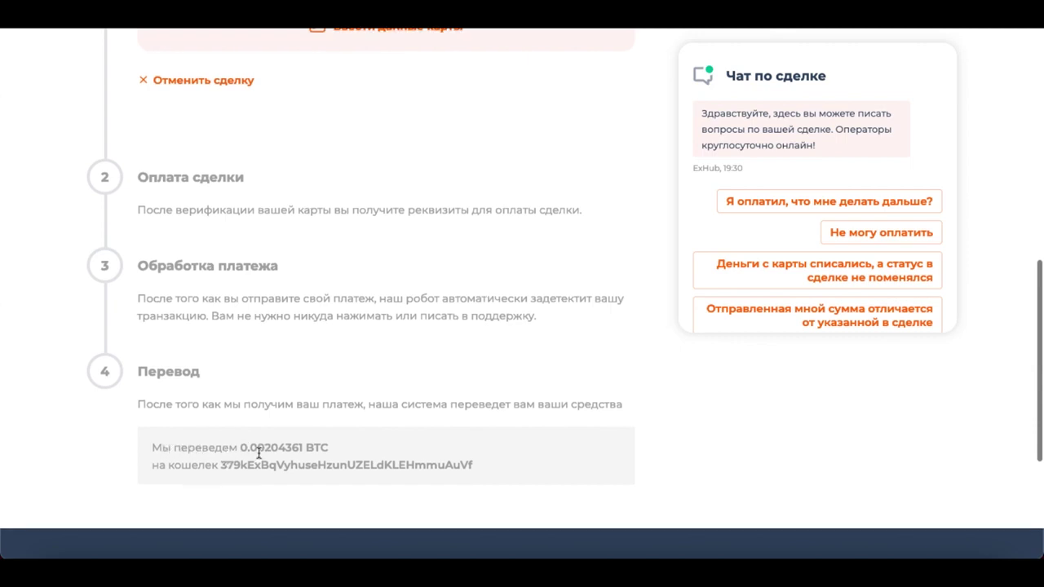
scroll(258, 454, up, 3)
scroll(318, 384, down, 2)
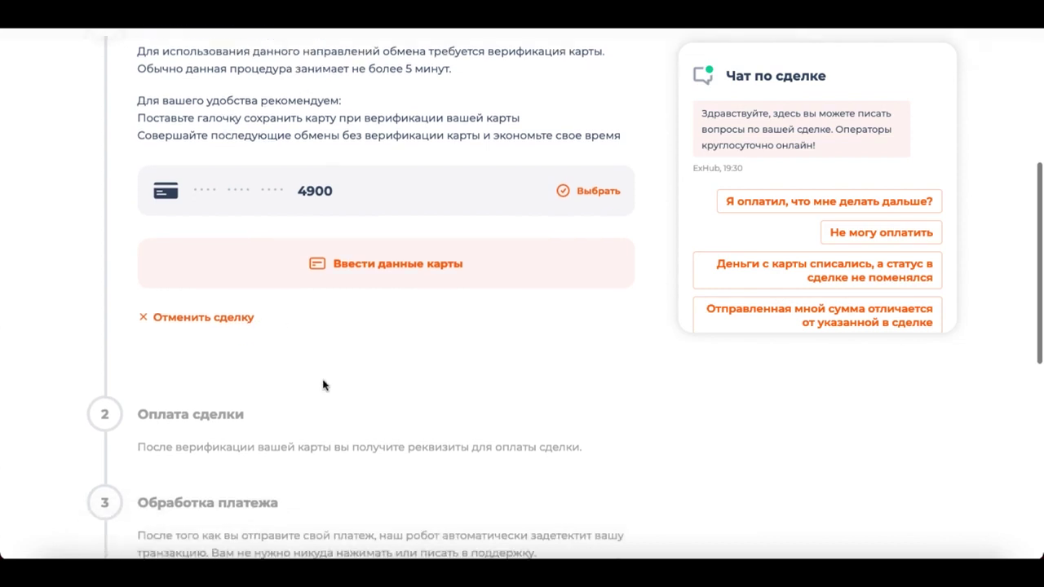
Choose the saved bank card for the order's verification stage and review the stages that follow it.
scroll(324, 387, up, 2)
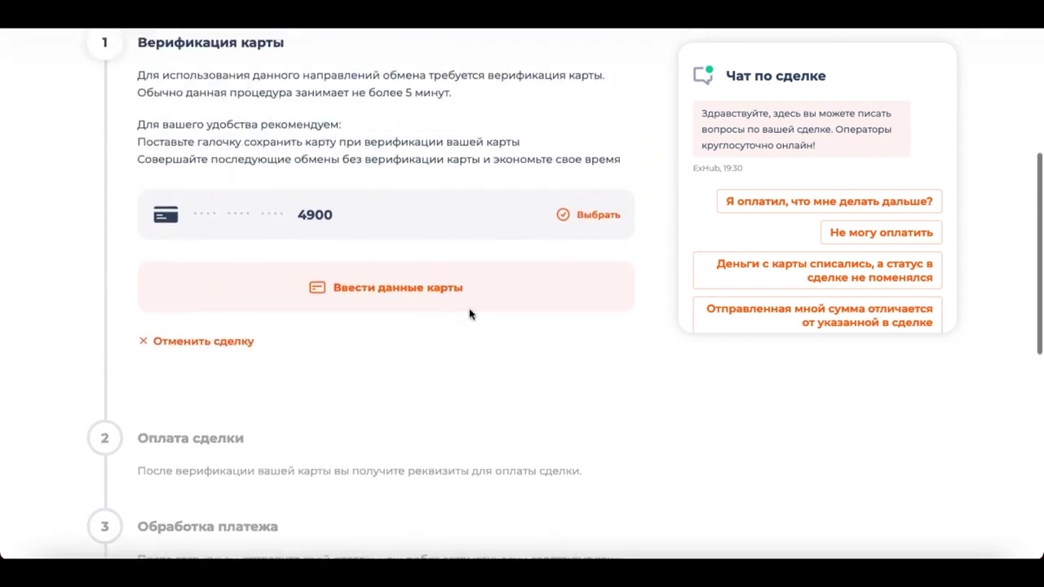
click(597, 217)
scroll(298, 270, down, 5)
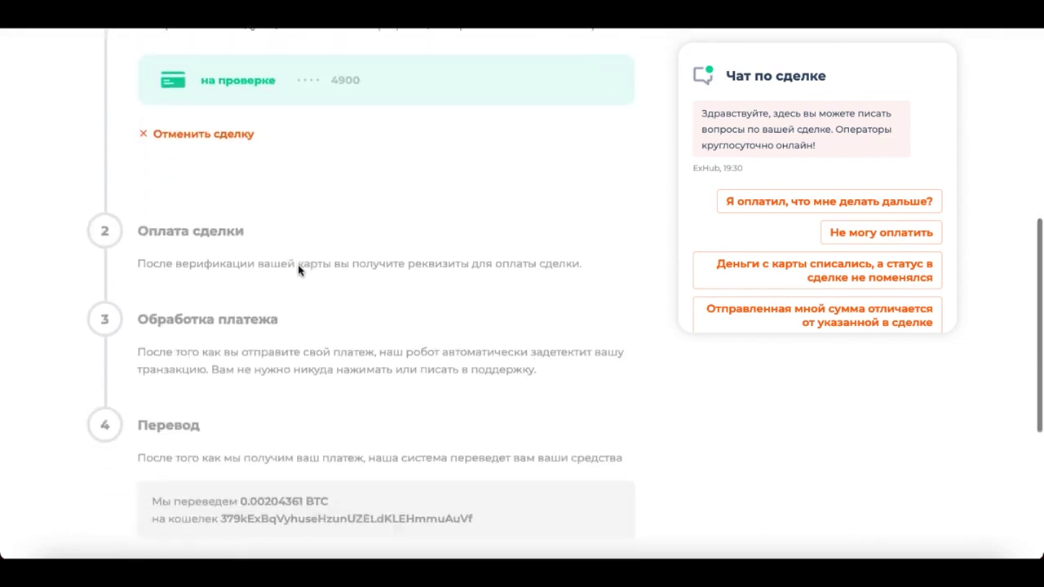
scroll(298, 270, up, 2)
scroll(298, 267, up, 3)
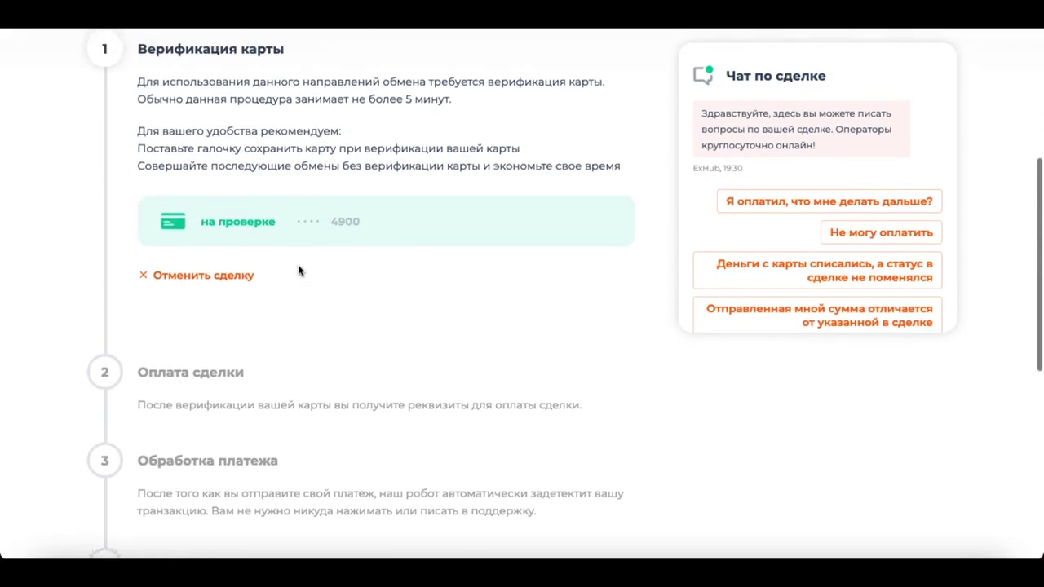
Request cancellation of the exchange deal from the payment stage.
scroll(298, 270, up, 1)
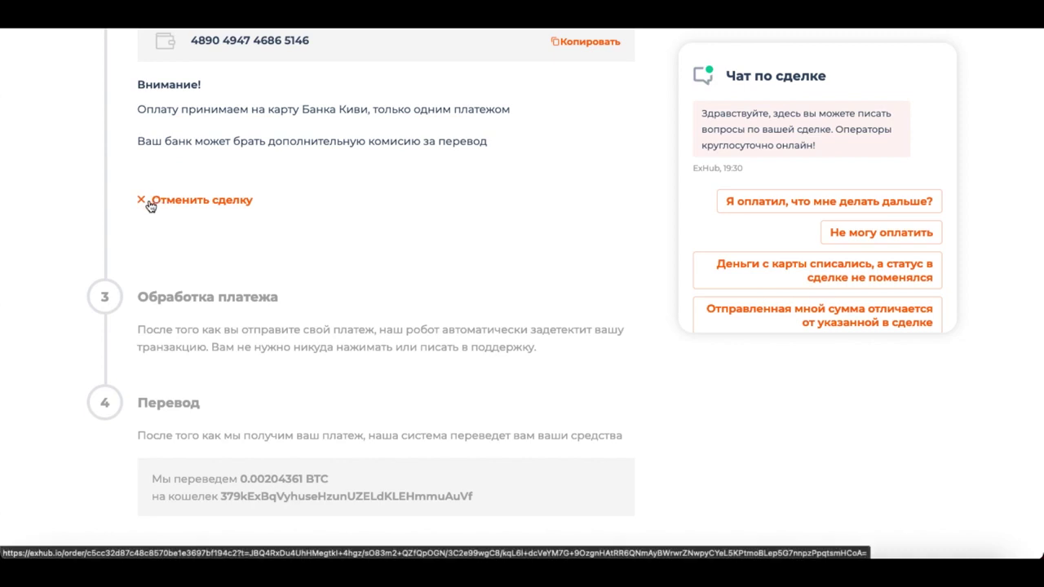
click(150, 204)
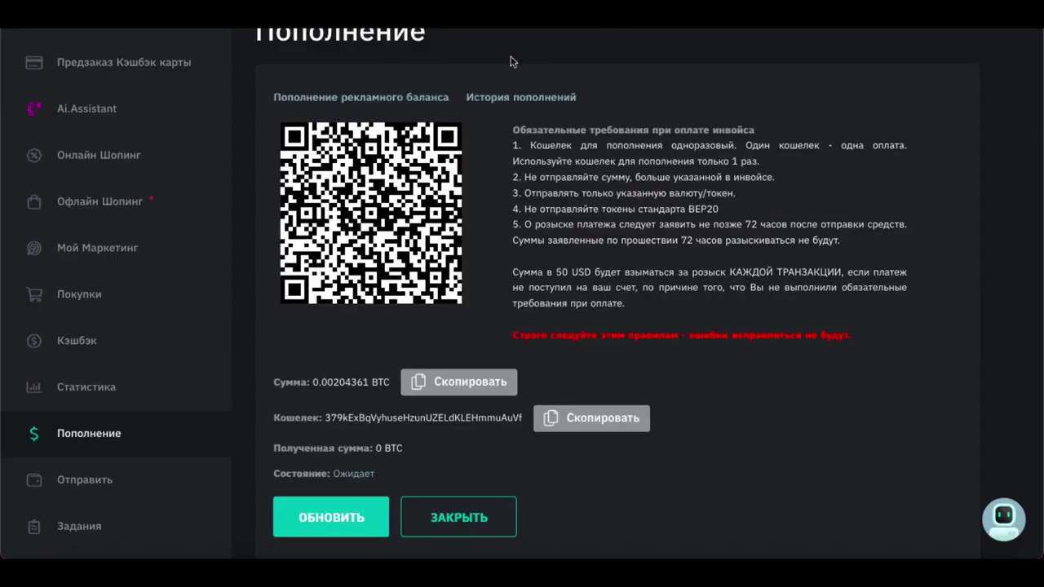
Switch to the account's top-up page and close the pending Bitcoin invoice.
scroll(432, 466, down, 1)
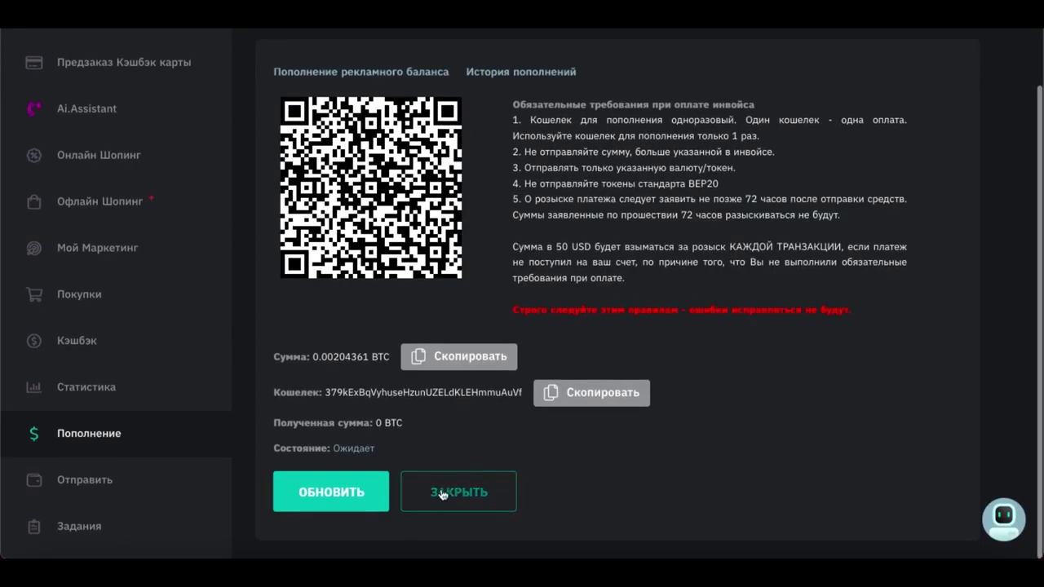
click(431, 491)
Check the advertising balance on the account's top-up page.
scroll(182, 334, up, 5)
scroll(182, 334, up, 1)
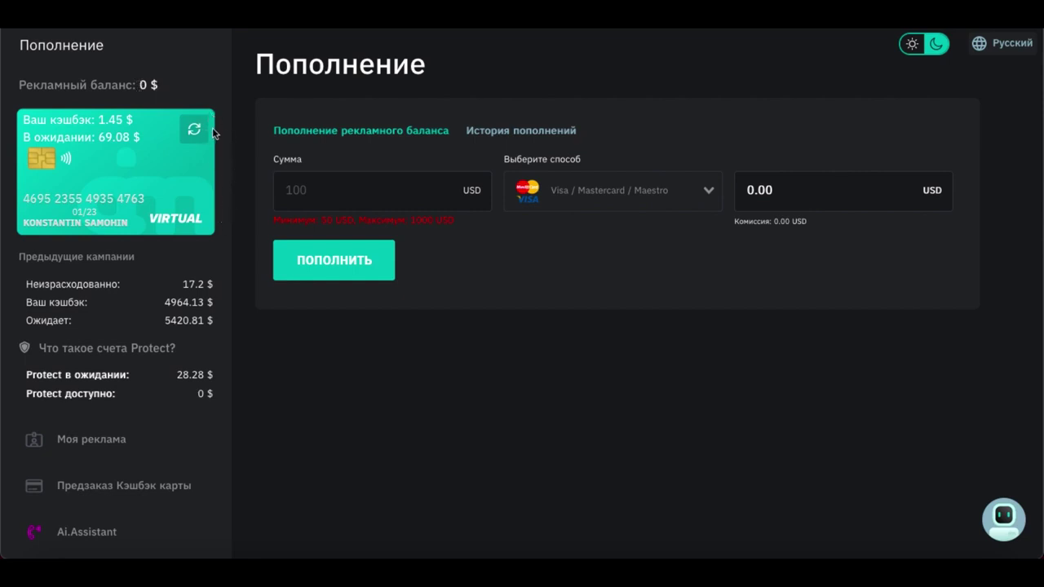
double_click(143, 85)
click(139, 84)
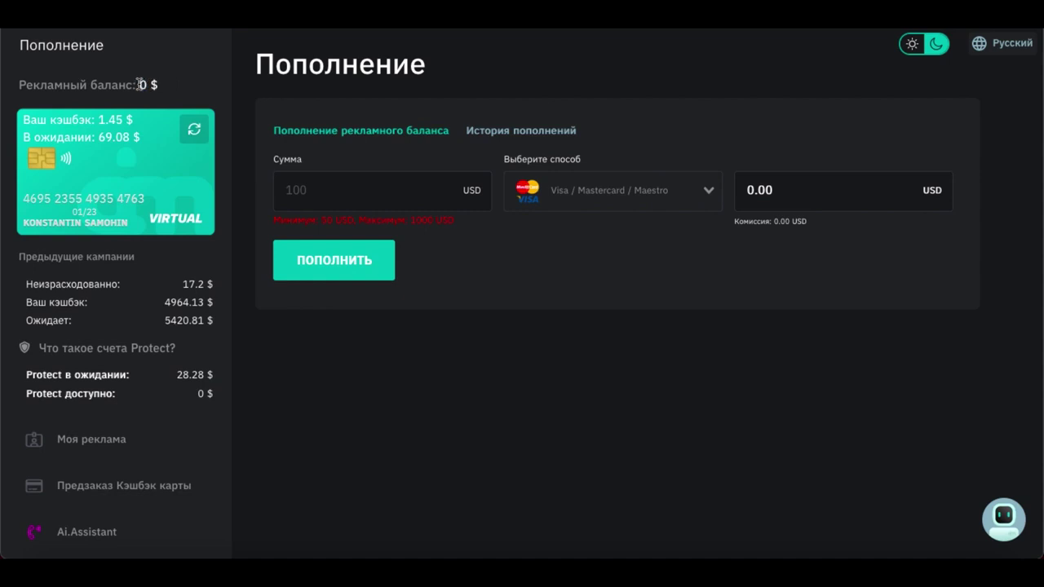